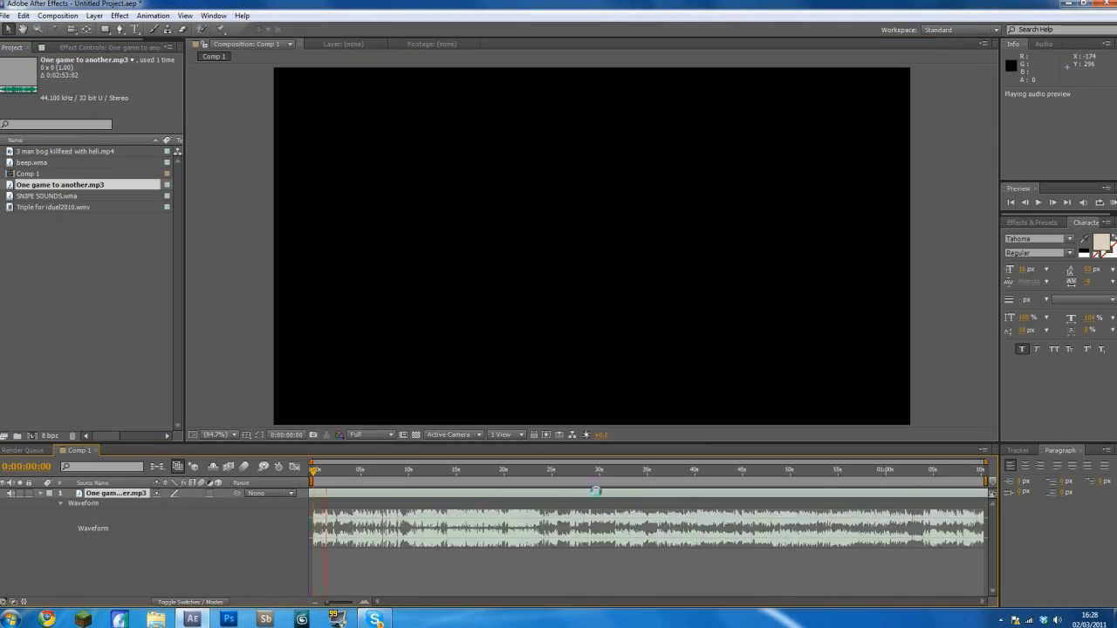
Add SNIPE SOUNDS.wma and the heli gameplay clip to the timeline, duplicating the sound layer
{"action": "left_click_drag", "start_coordinate": [291, 494], "coordinate": [485, 493]}
{"action": "key", "text": "ctrl+d"}
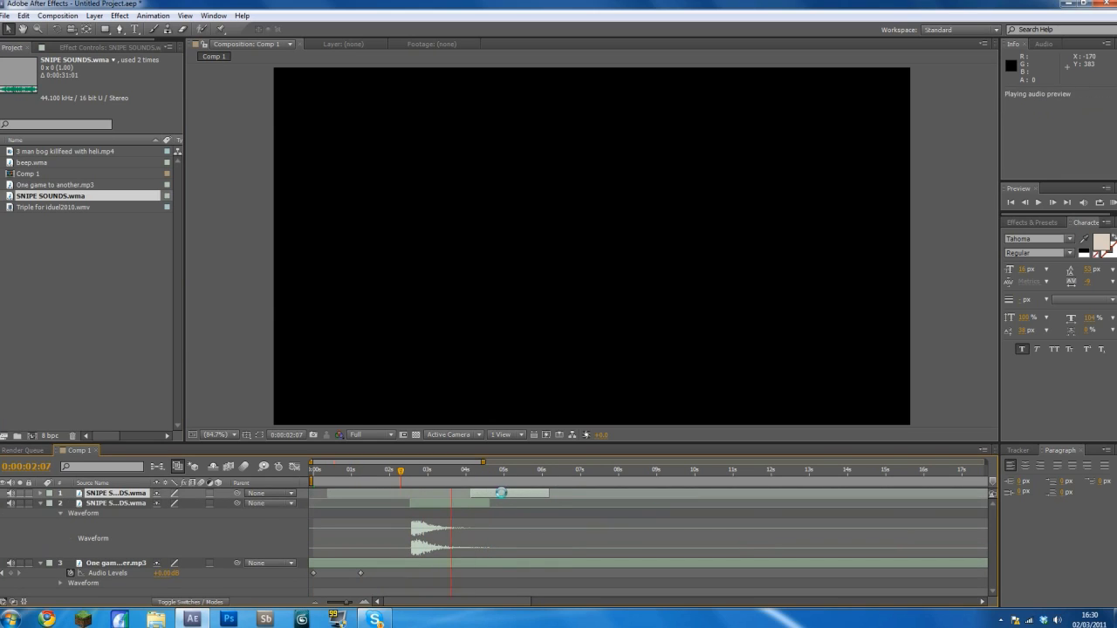
{"action": "left_click_drag", "start_coordinate": [64, 151], "coordinate": [590, 244]}
{"action": "mouse_move", "coordinate": [450, 472]}
{"action": "left_mouse_down"}
{"action": "mouse_move", "coordinate": [581, 474]}
{"action": "mouse_move", "coordinate": [403, 473]}
{"action": "left_mouse_up"}
{"action": "key", "text": "ctrl+d"}
Add more snipe sound copies and shift one earlier to line up with a shot
{"action": "key", "text": "KP_Decimal"}
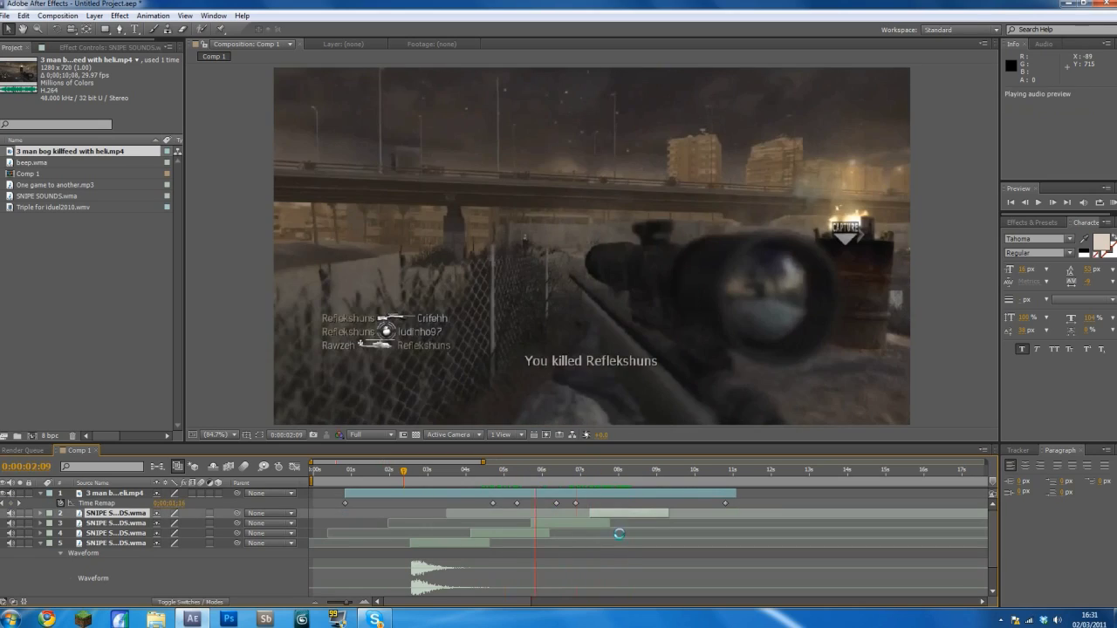
{"action": "key", "text": "ctrl+d"}
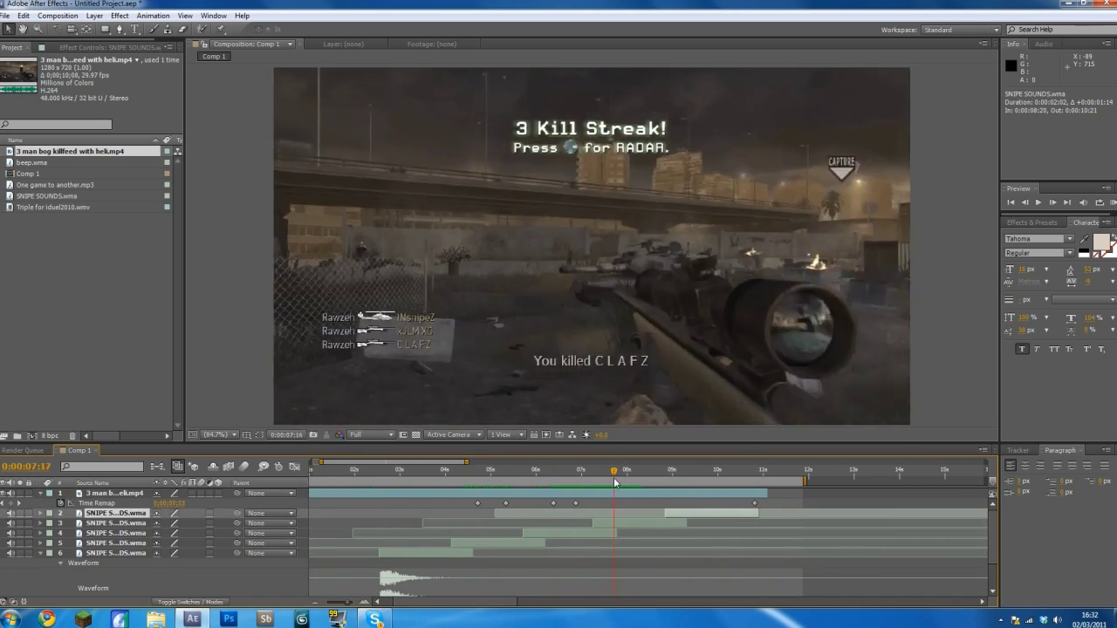
{"action": "key", "text": "KP_Decimal"}
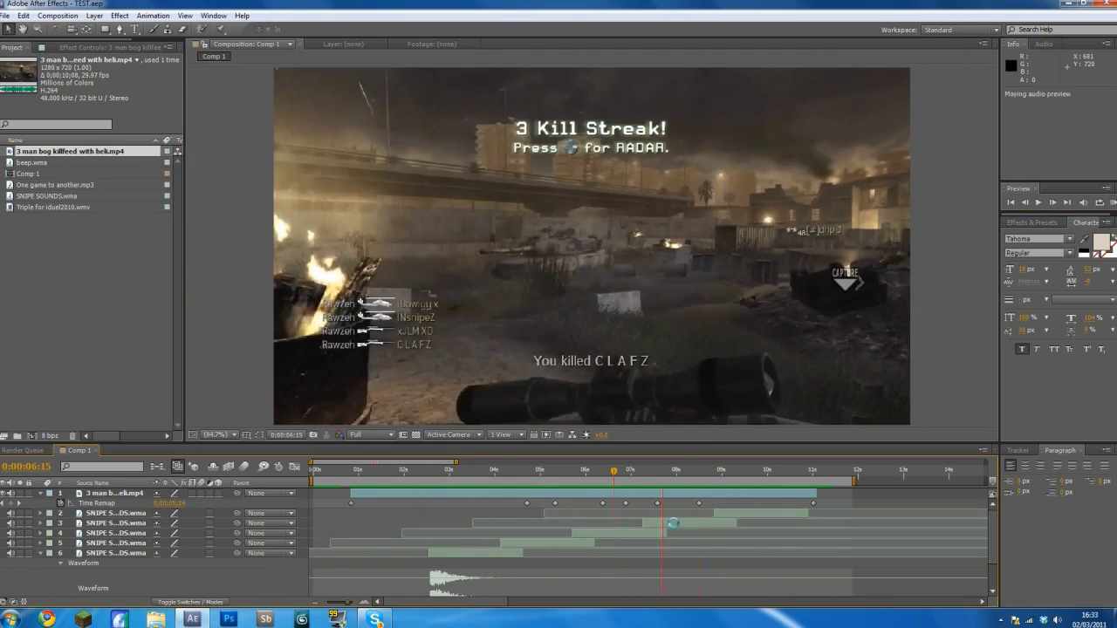
{"action": "left_click_drag", "start_coordinate": [603, 523], "coordinate": [571, 493]}
{"action": "key", "text": "KP_Decimal"}
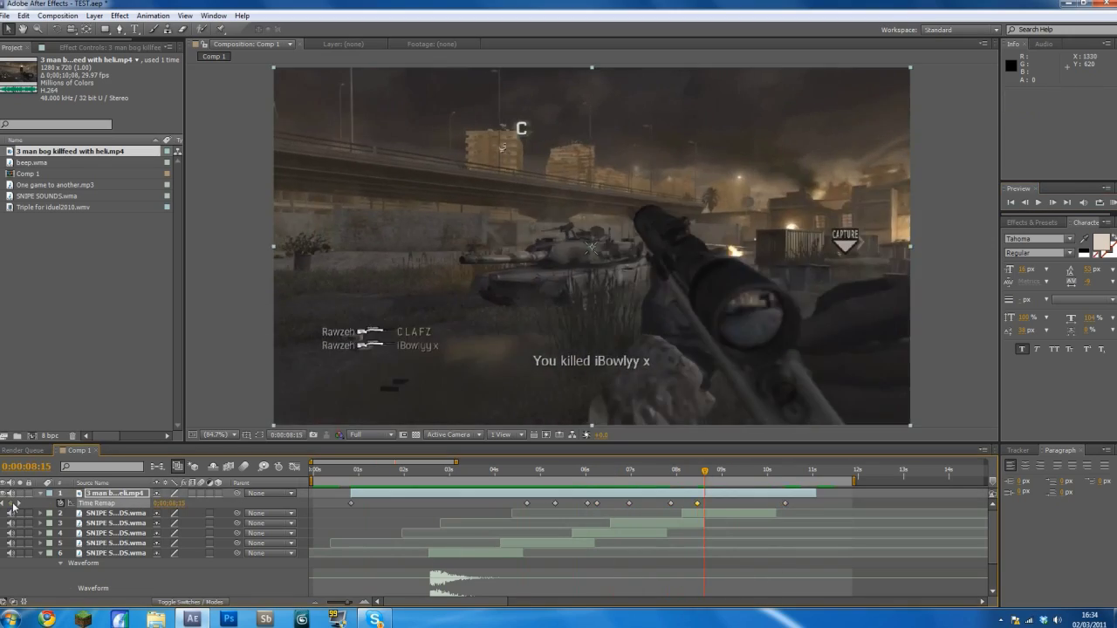
Start the sound layer at the kill moment and split the gameplay clip there
{"action": "right_click", "coordinate": [694, 107]}
{"action": "key", "text": "Escape"}
{"action": "key", "text": "bracketleft"}
{"action": "key", "text": "ctrl+shift+d"}
{"action": "key", "text": "KP_0"}
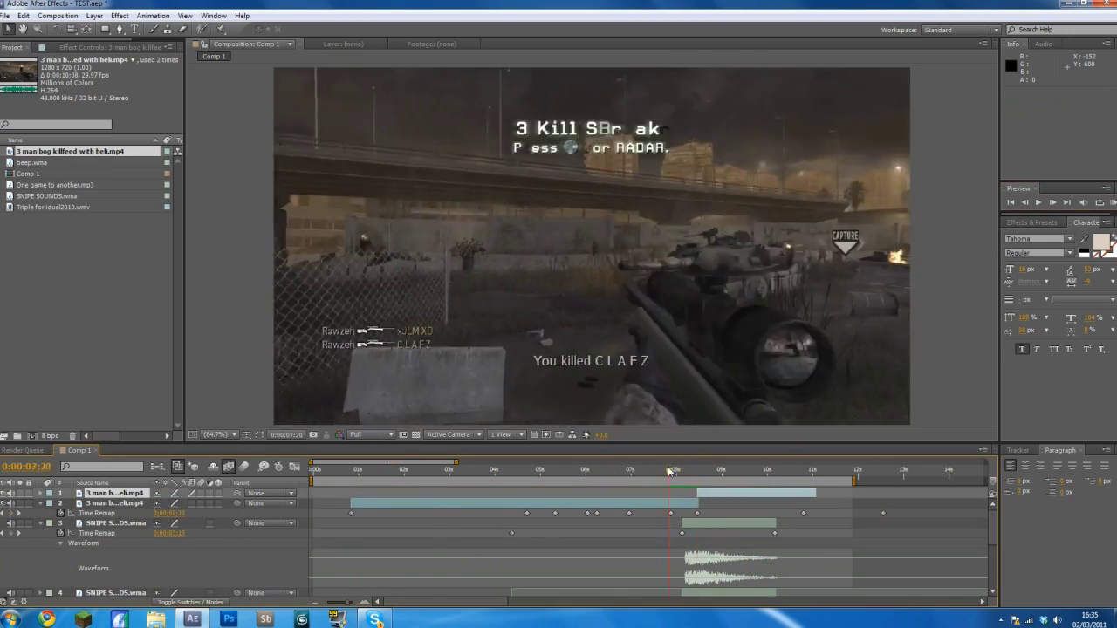
Apply Turbulent Displace to the gameplay clip and Curves to Black Solid 1
{"action": "left_click", "coordinate": [120, 16]}
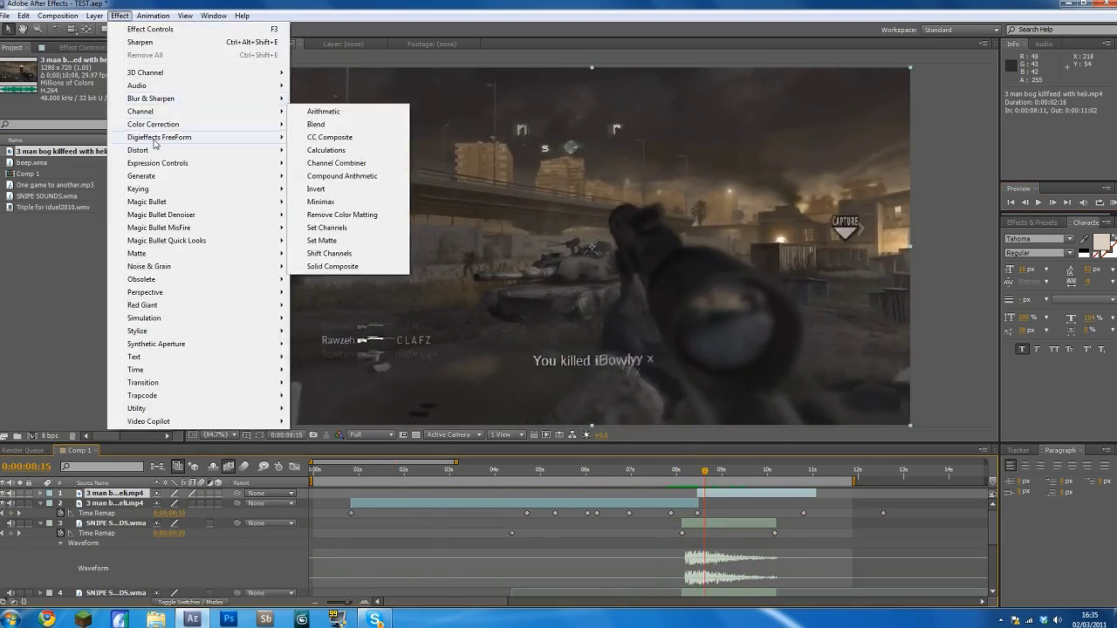
{"action": "left_click", "coordinate": [148, 38]}
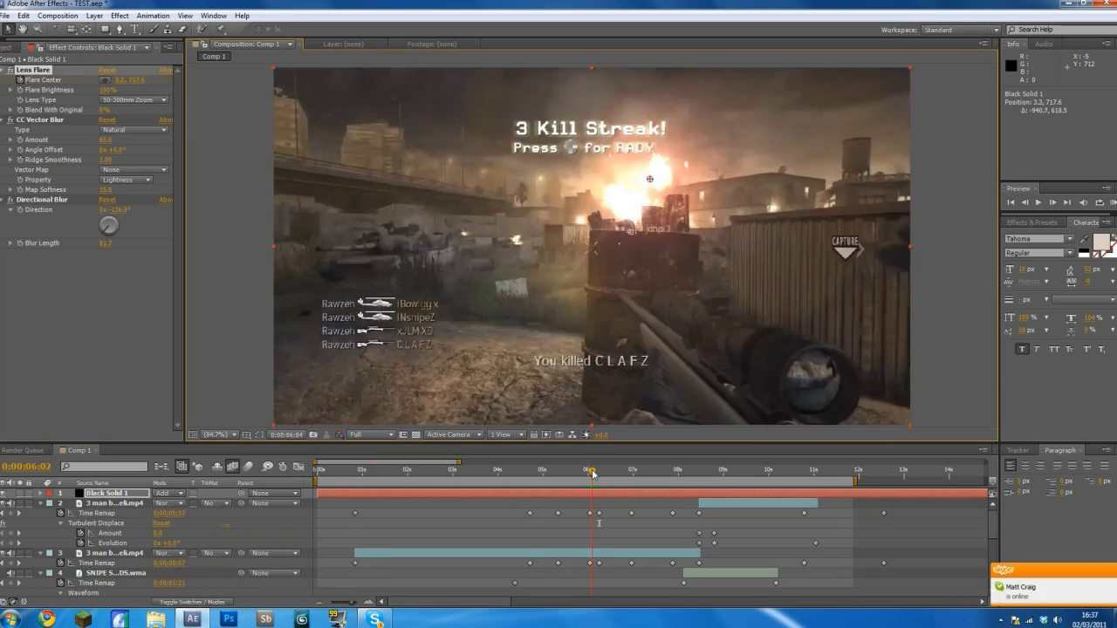
{"action": "left_click", "coordinate": [120, 16]}
{"action": "left_click", "coordinate": [332, 320]}
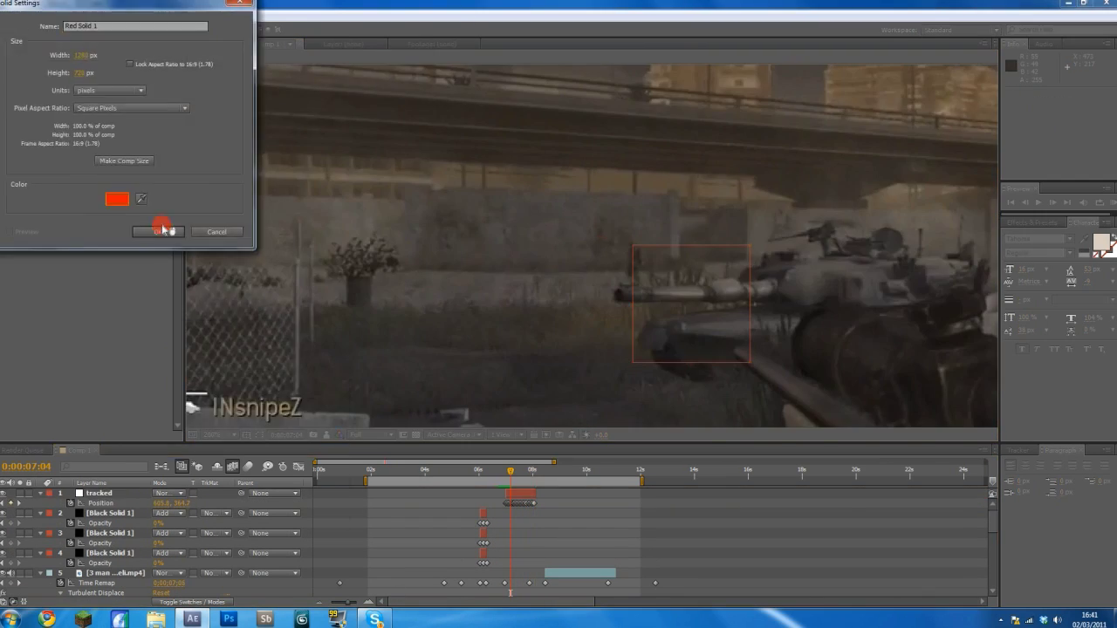
Confirm the new red solid, then select the masked clip layer at the cut
{"action": "left_click", "coordinate": [162, 230]}
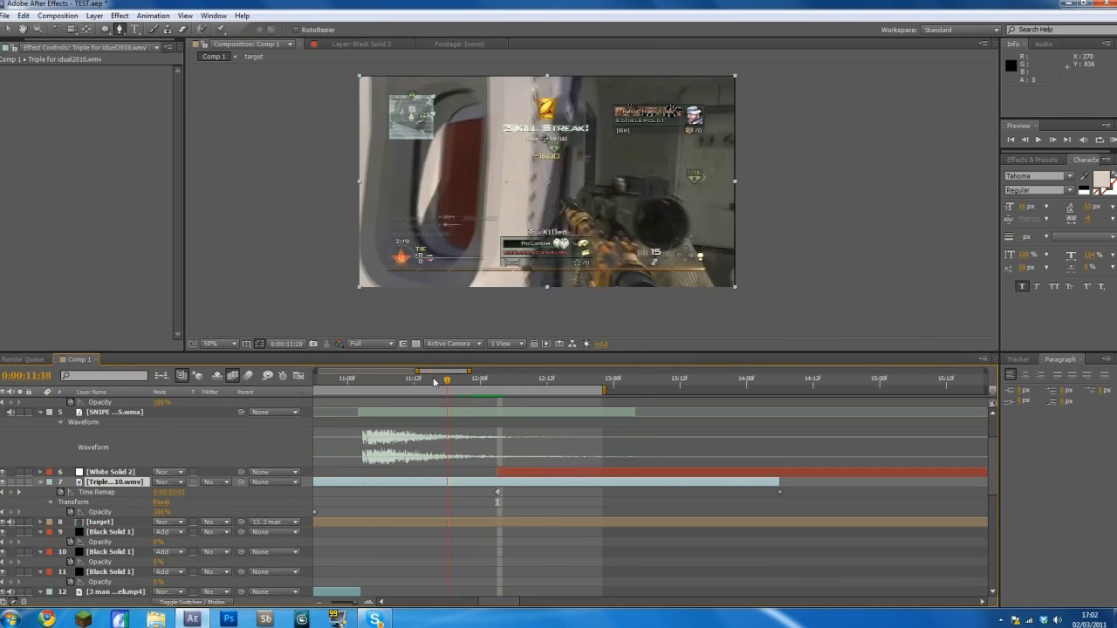
{"action": "left_click", "coordinate": [472, 502]}
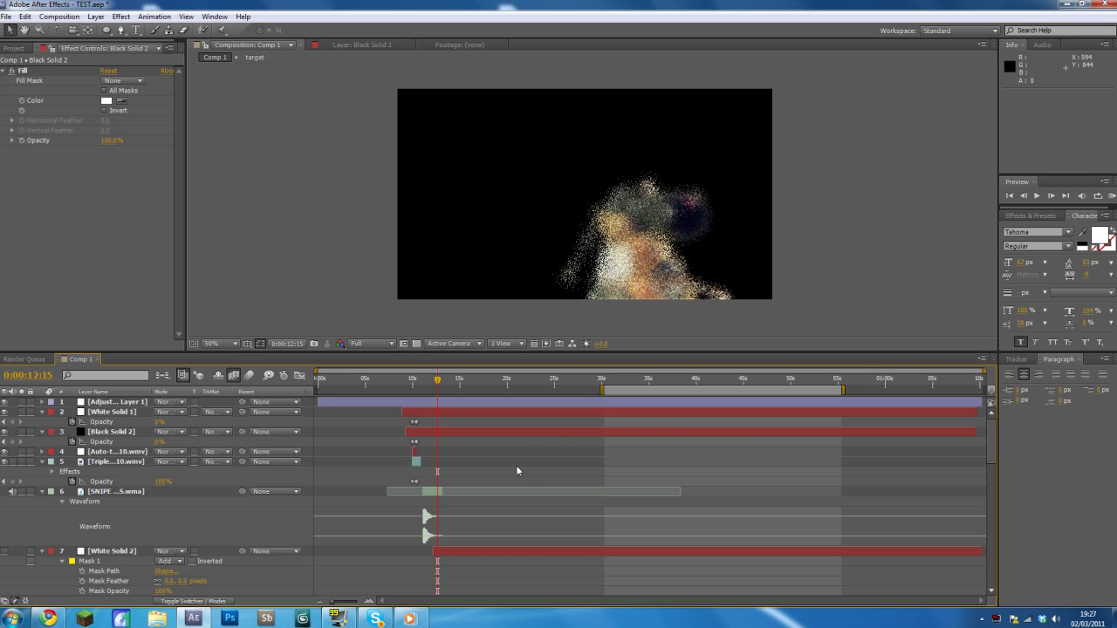
Drag the work area brackets to span 0:00:00:00 through about 0:00:55:09
{"action": "left_click_drag", "start_coordinate": [670, 389], "coordinate": [550, 403]}
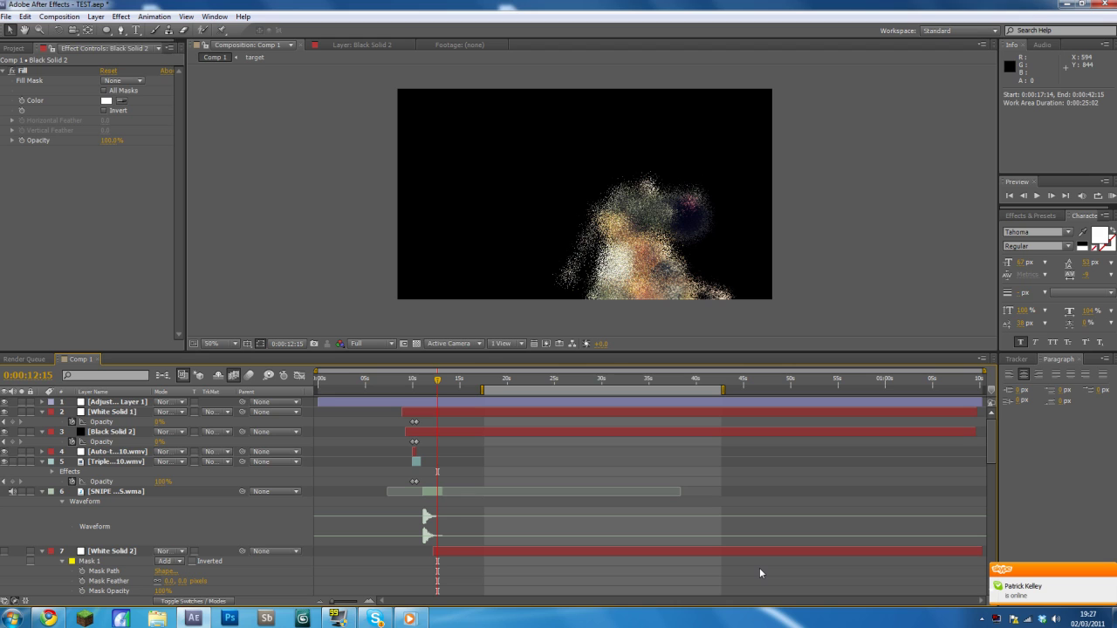
{"action": "left_click", "coordinate": [320, 605]}
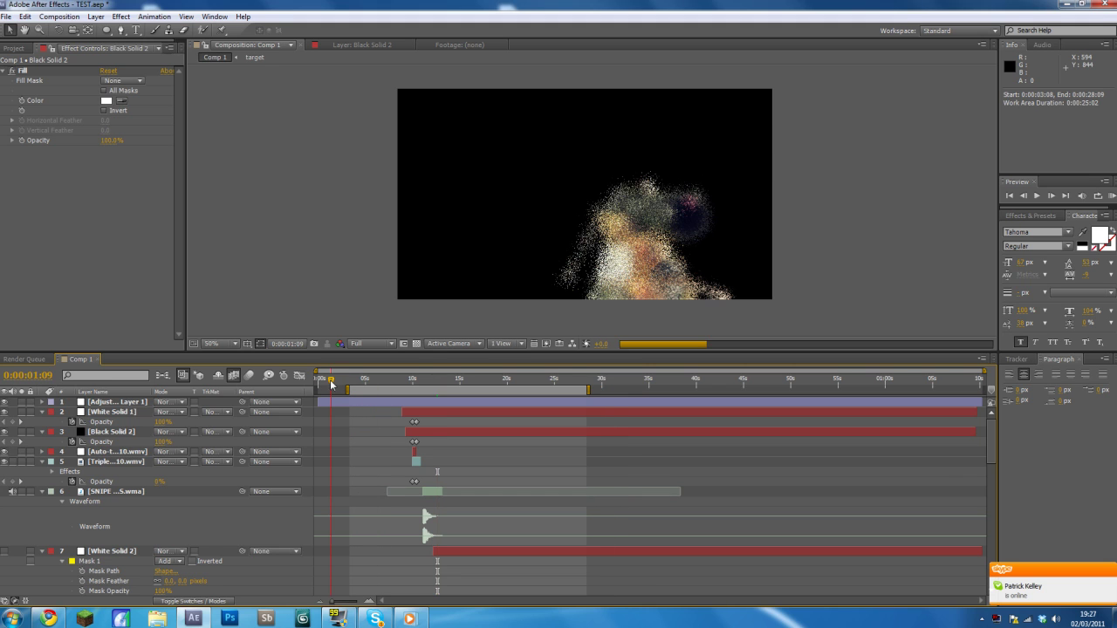
{"action": "left_click", "coordinate": [330, 380]}
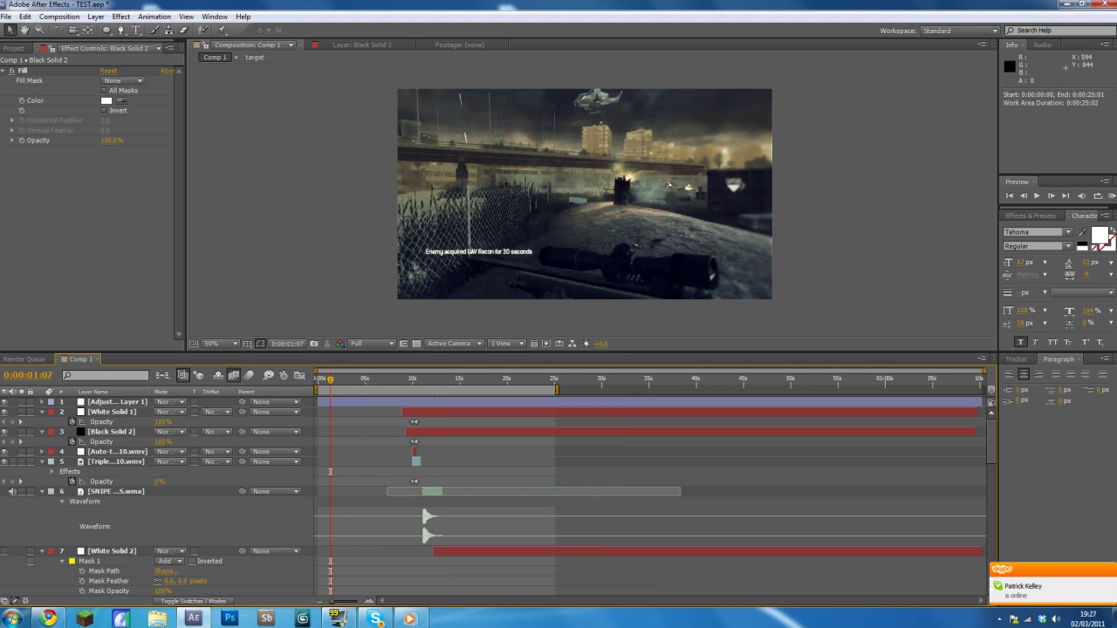
{"action": "left_click_drag", "start_coordinate": [559, 389], "coordinate": [905, 390]}
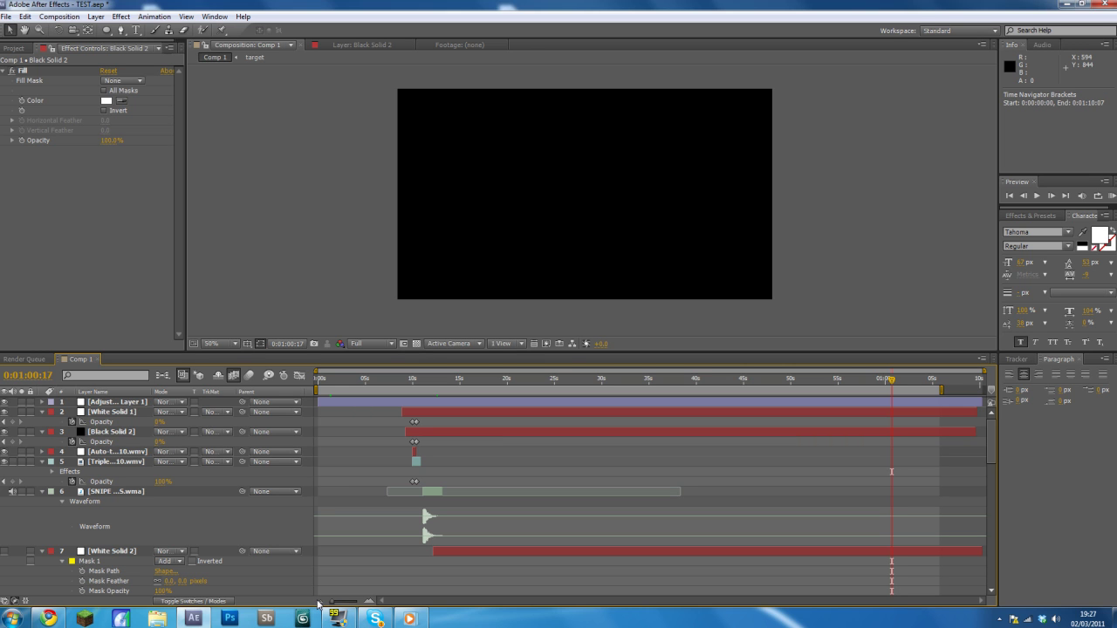
{"action": "left_click_drag", "start_coordinate": [990, 428], "coordinate": [996, 564]}
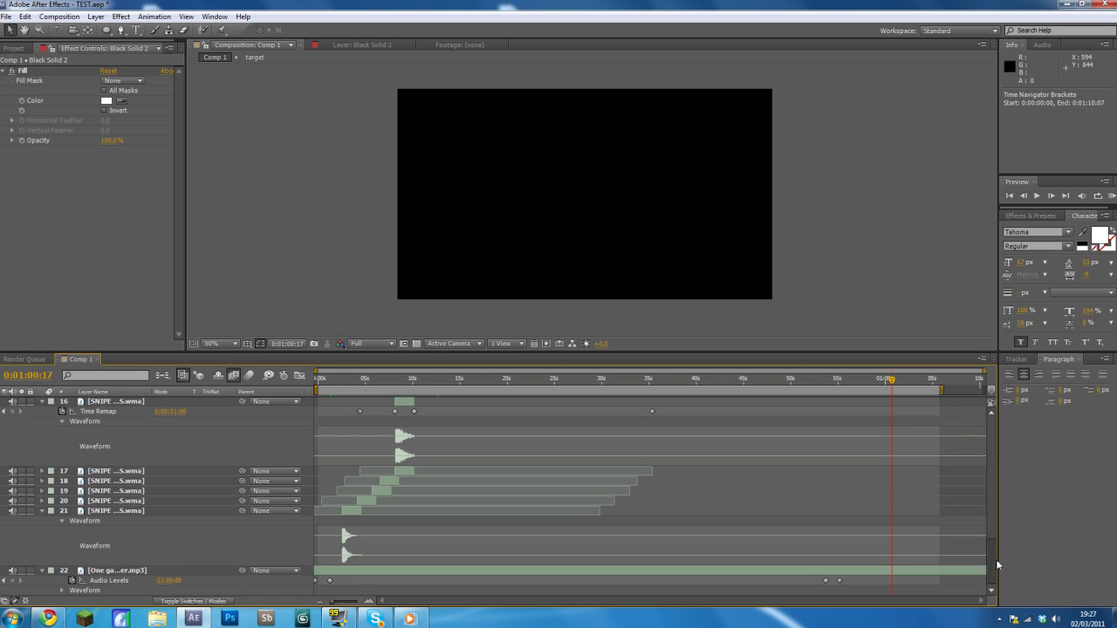
{"action": "left_click", "coordinate": [927, 576]}
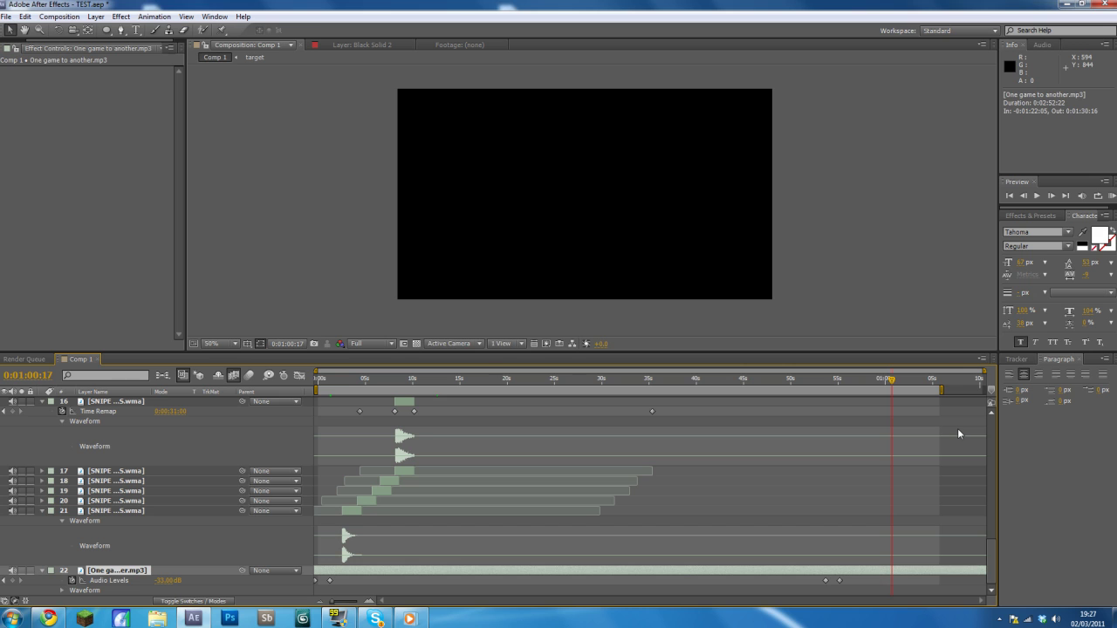
{"action": "left_click_drag", "start_coordinate": [940, 389], "coordinate": [841, 390]}
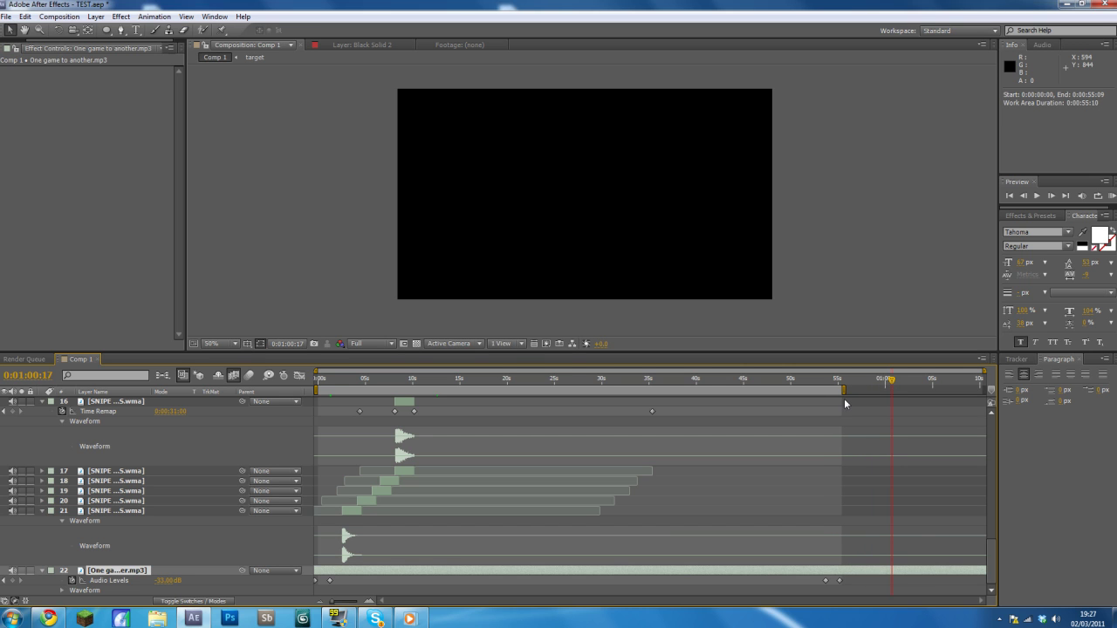
{"action": "left_click_drag", "start_coordinate": [990, 565], "coordinate": [990, 432]}
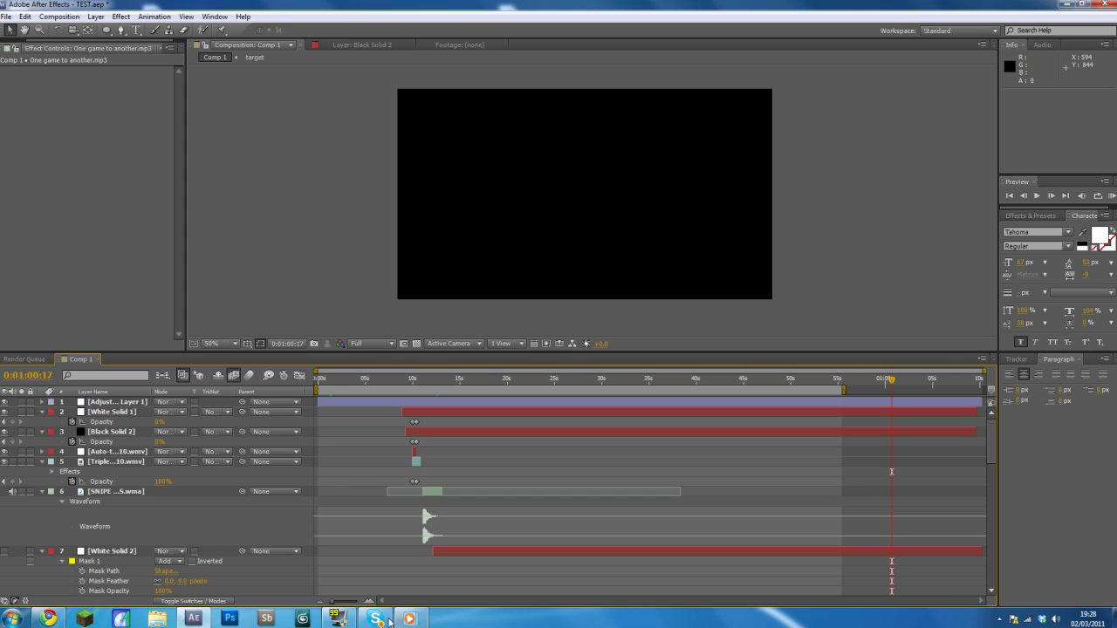
Queue Comp 1 for rendering, delete the finished item, and bring up its Best Settings
{"action": "left_click", "coordinate": [57, 18]}
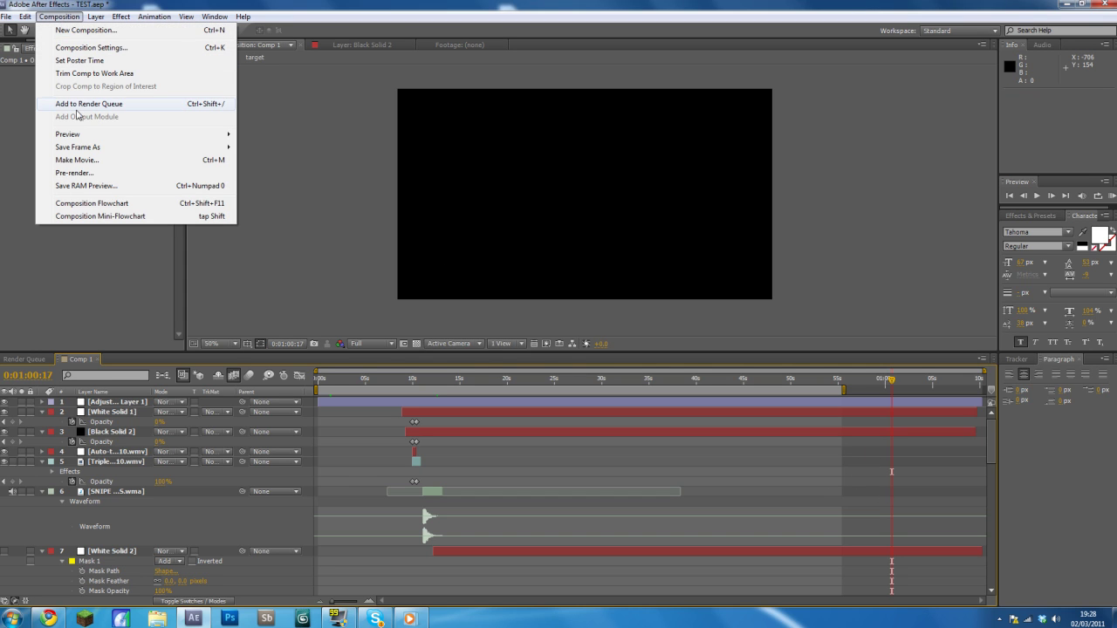
{"action": "left_click", "coordinate": [76, 106]}
{"action": "left_click", "coordinate": [87, 416]}
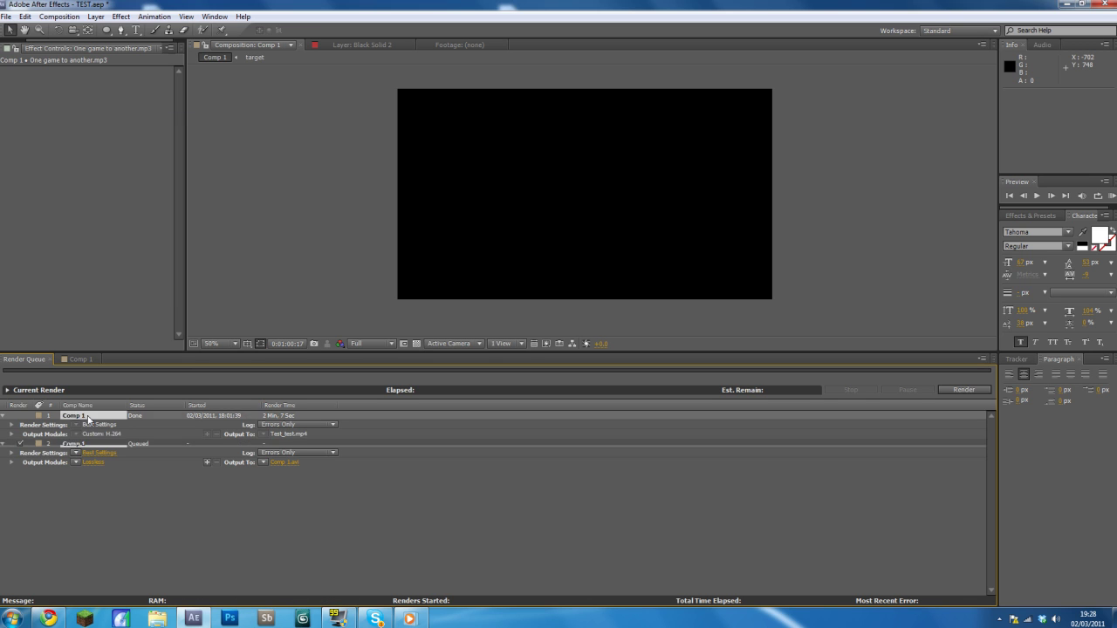
{"action": "key", "text": "Delete"}
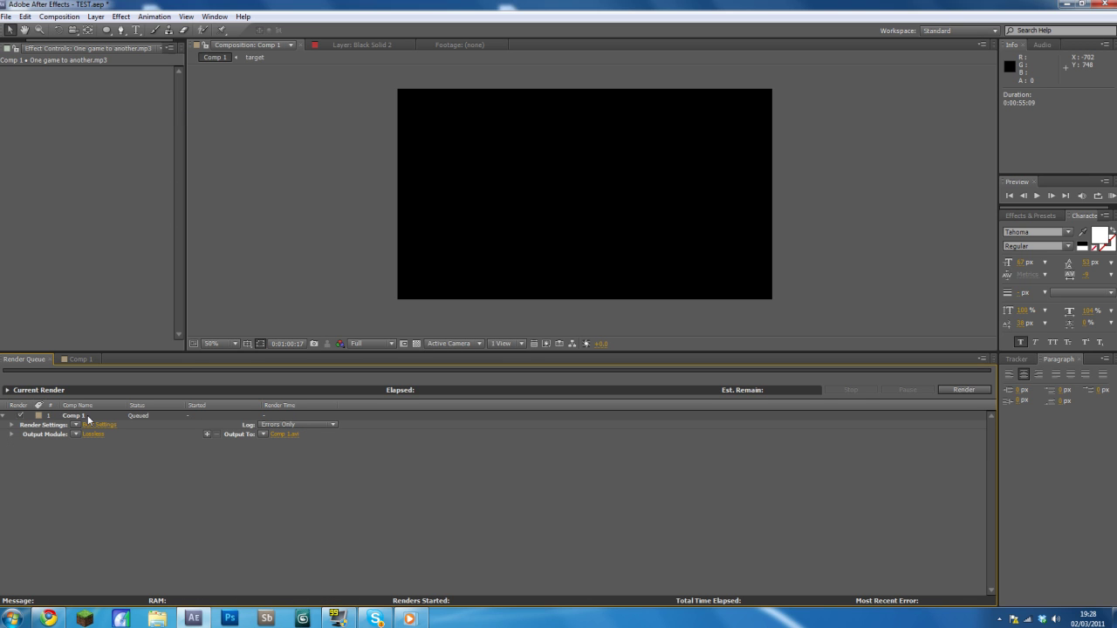
{"action": "left_click", "coordinate": [96, 423]}
Accept Comp 1's Best Settings render settings without changes
{"action": "left_click_drag", "start_coordinate": [598, 96], "coordinate": [525, 33]}
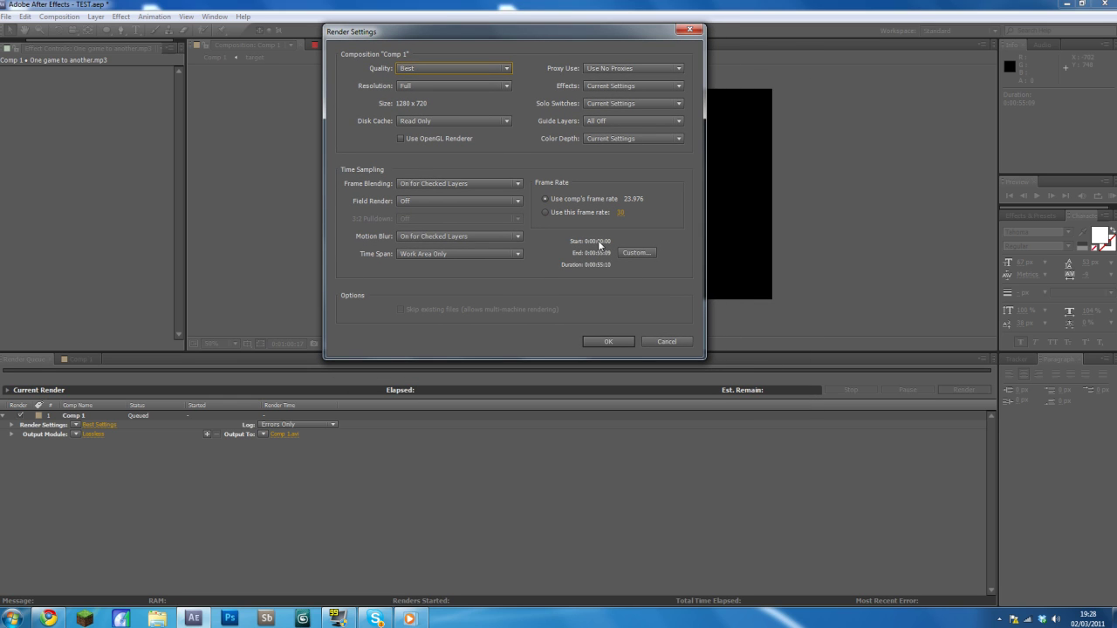
{"action": "left_click", "coordinate": [601, 341]}
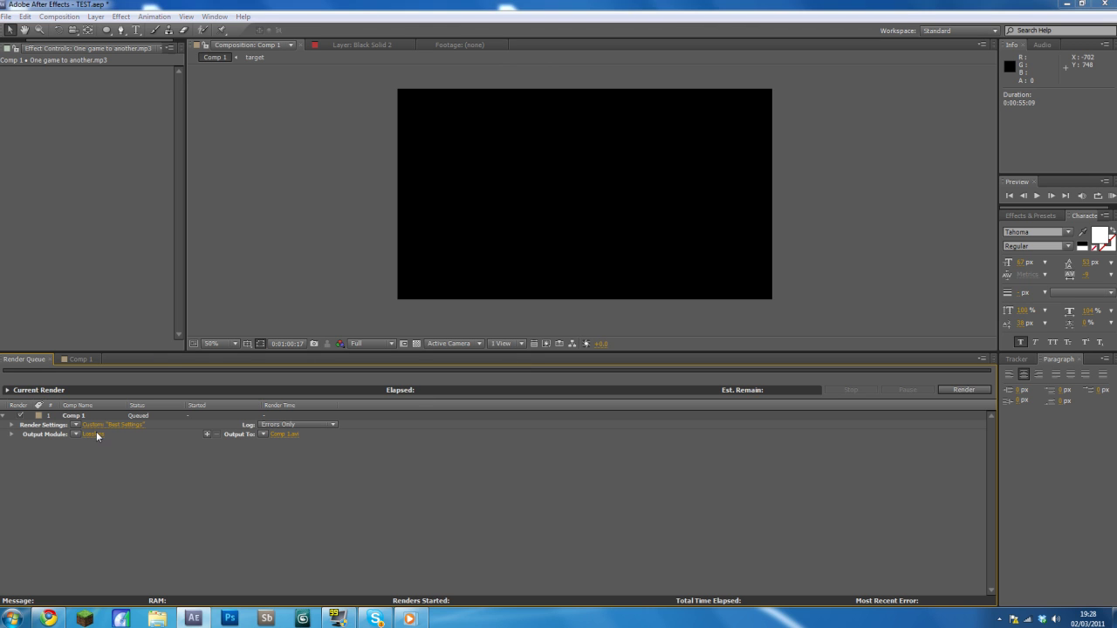
Change Comp 1's output module format from AVI to H.264
{"action": "left_click", "coordinate": [96, 432]}
{"action": "mouse_move", "coordinate": [530, 73]}
{"action": "left_mouse_down"}
{"action": "mouse_move", "coordinate": [535, 101]}
{"action": "mouse_move", "coordinate": [559, 88]}
{"action": "left_mouse_up"}
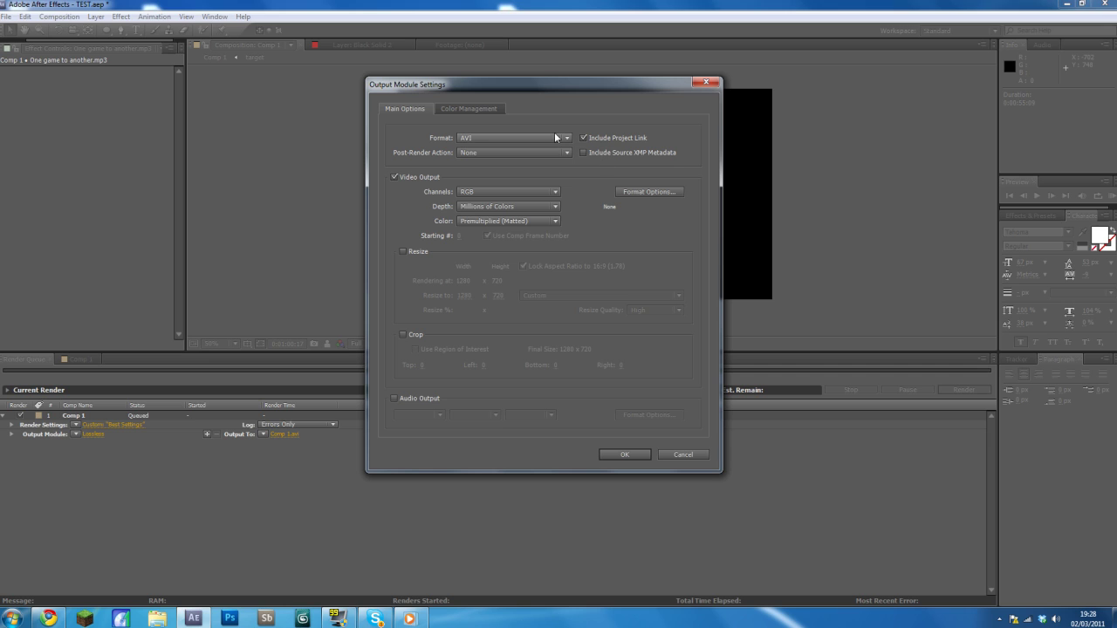
{"action": "left_click", "coordinate": [542, 138]}
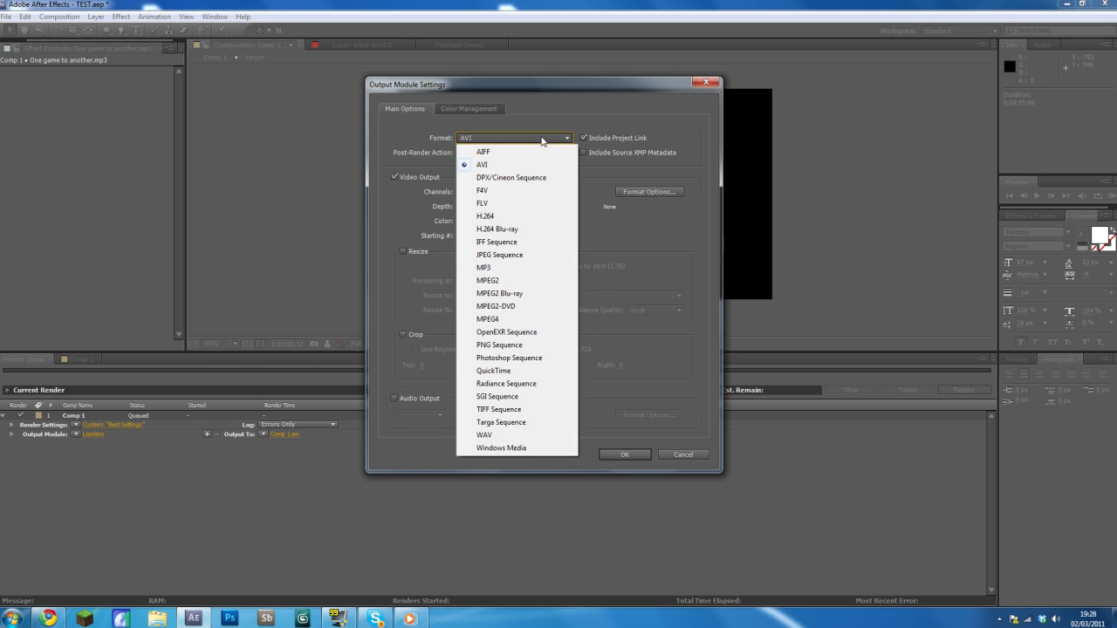
{"action": "left_click", "coordinate": [661, 257]}
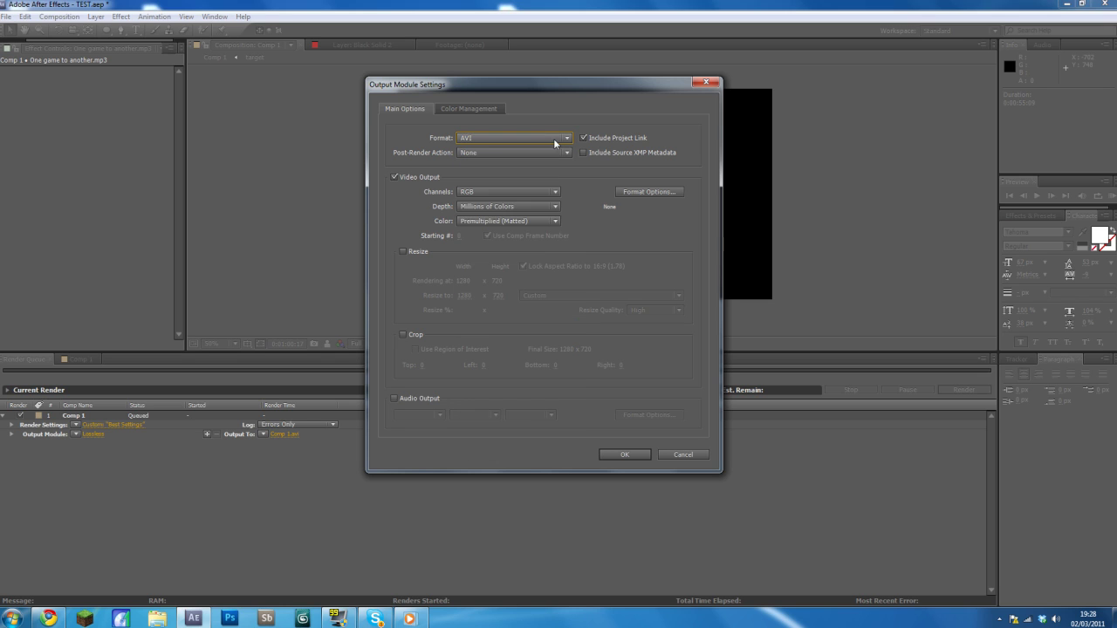
{"action": "left_click", "coordinate": [513, 138]}
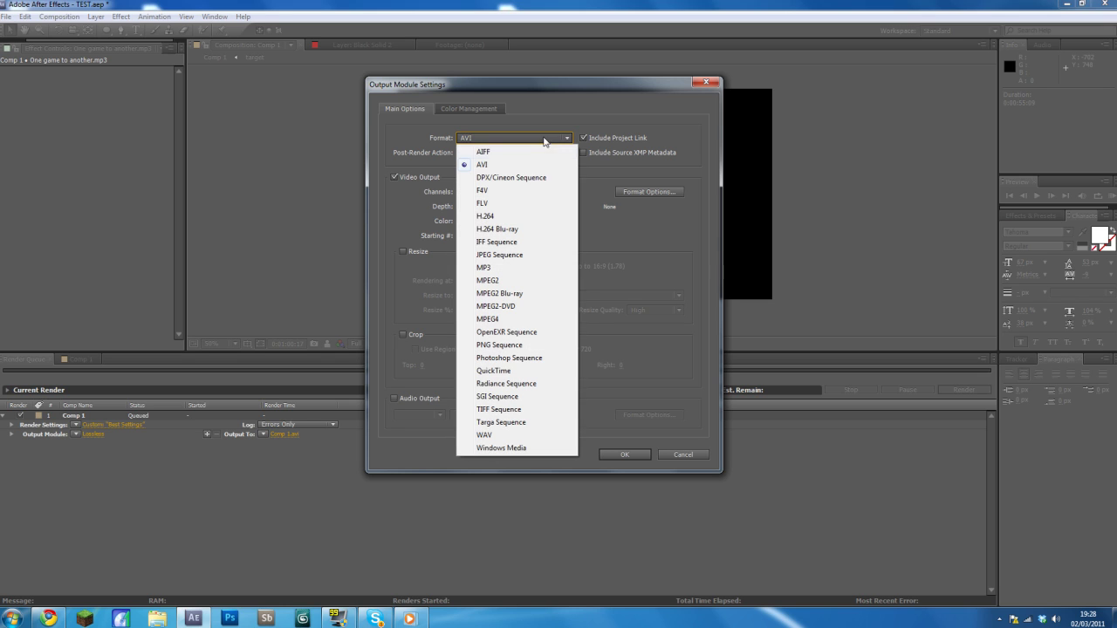
{"action": "left_click", "coordinate": [516, 216]}
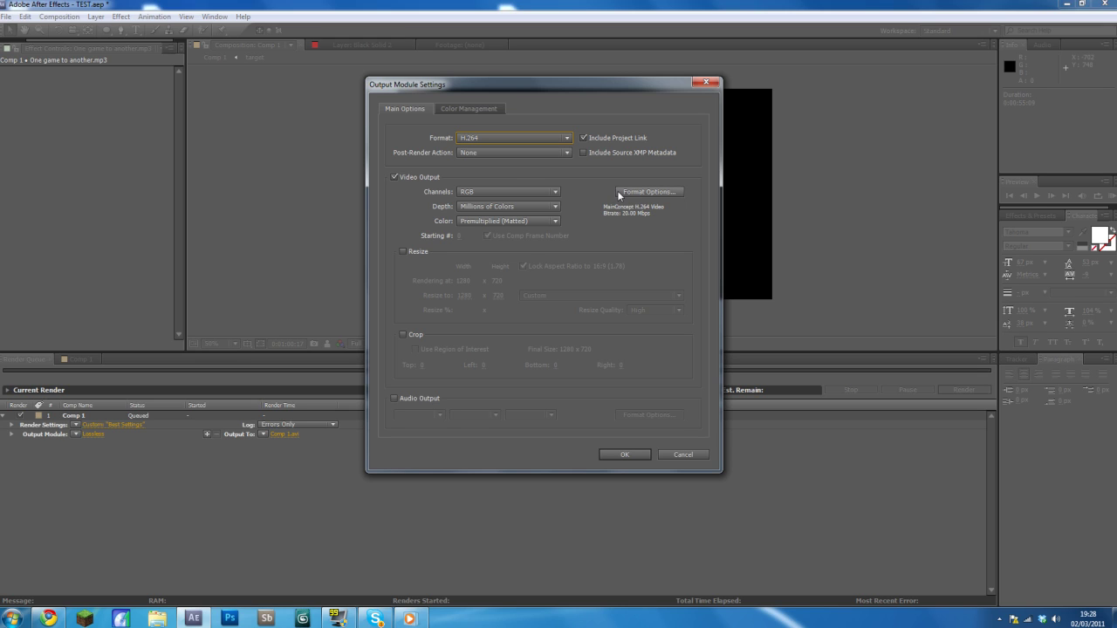
Keep the H.264 options at Level 5.1 with VBR 1 Pass encoding
{"action": "left_click", "coordinate": [660, 194]}
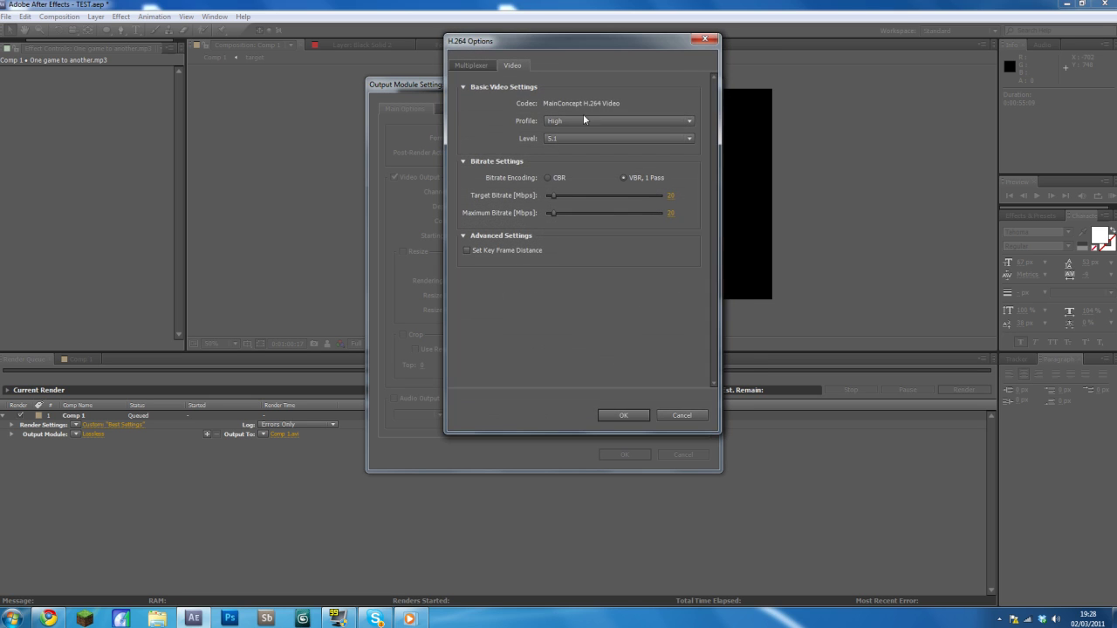
{"action": "mouse_move", "coordinate": [565, 44]}
{"action": "left_mouse_down"}
{"action": "mouse_move", "coordinate": [639, 45]}
{"action": "mouse_move", "coordinate": [619, 41]}
{"action": "left_mouse_up"}
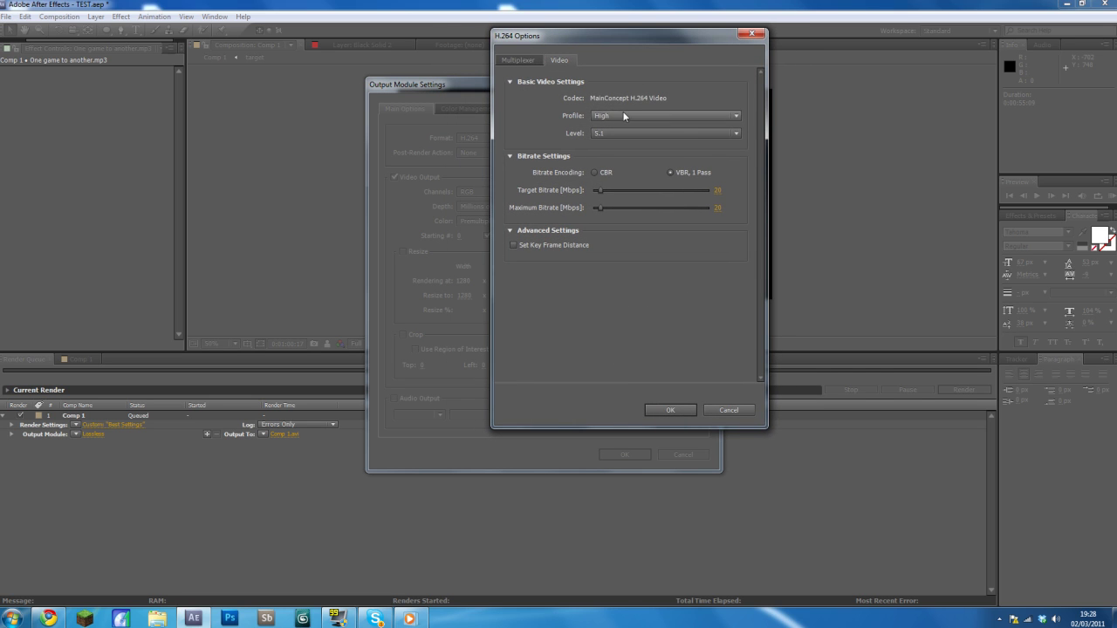
{"action": "left_click", "coordinate": [618, 136]}
{"action": "left_click", "coordinate": [618, 134]}
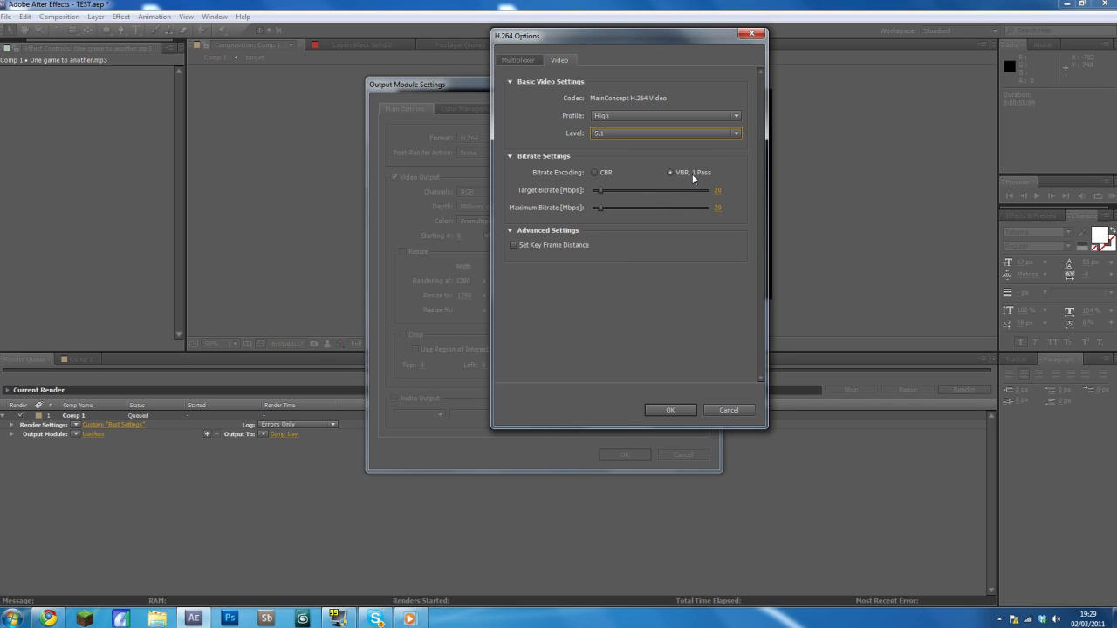
{"action": "mouse_move", "coordinate": [691, 173]}
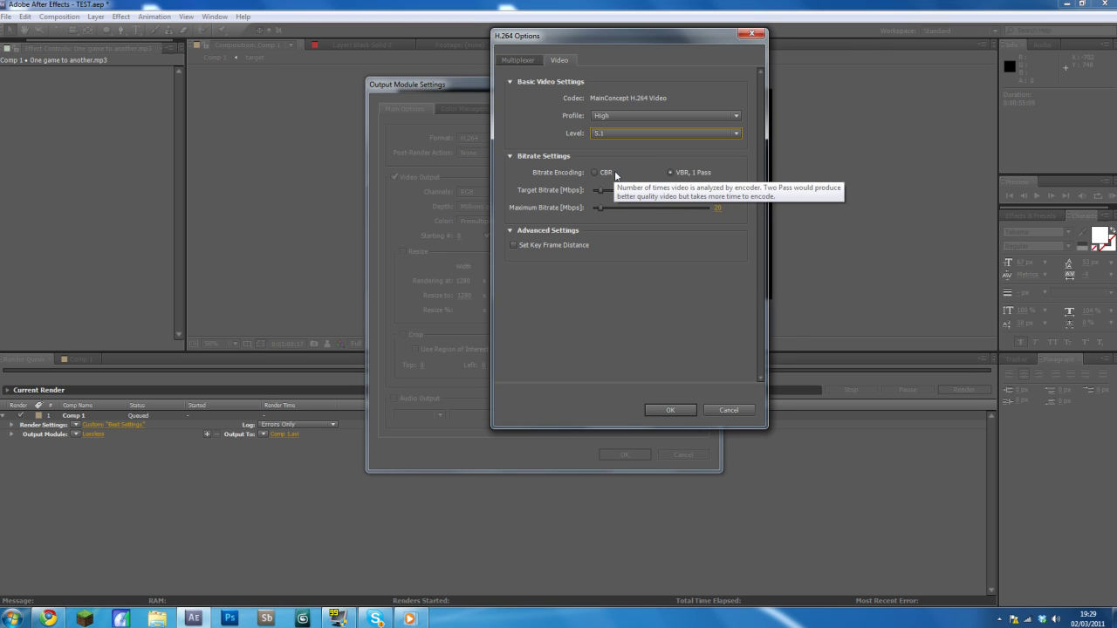
{"action": "left_click", "coordinate": [691, 176]}
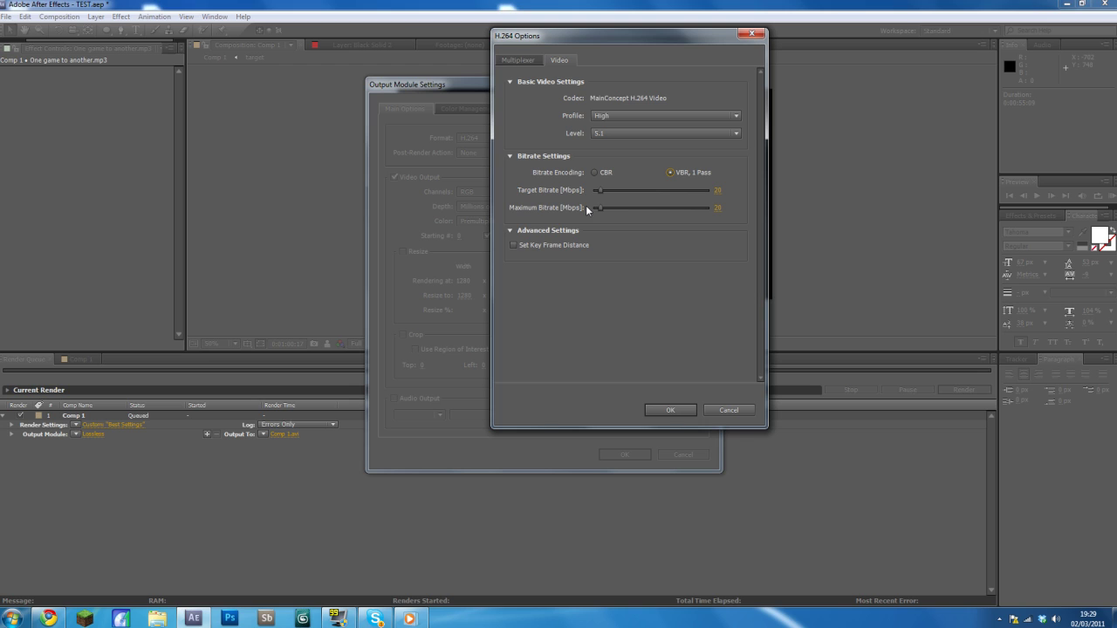
Set maximum and target bitrates to 30 Mbps and confirm the H.264 options
{"action": "mouse_move", "coordinate": [602, 209]}
{"action": "left_mouse_down"}
{"action": "mouse_move", "coordinate": [664, 211]}
{"action": "mouse_move", "coordinate": [634, 210]}
{"action": "left_mouse_up"}
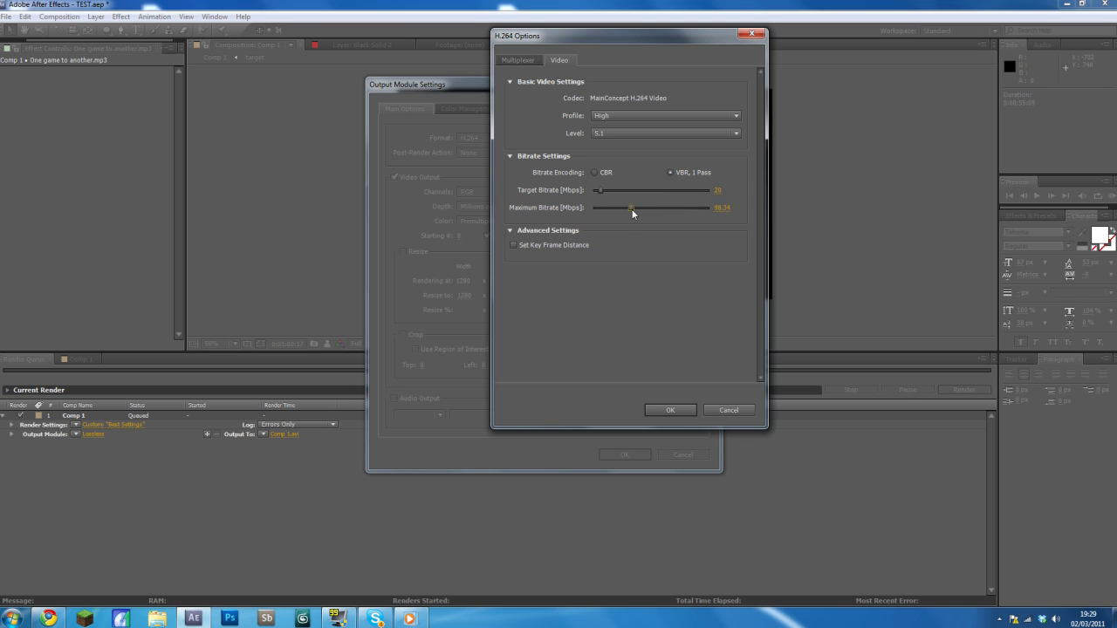
{"action": "left_click", "coordinate": [724, 209]}
{"action": "left_click", "coordinate": [719, 189]}
{"action": "type", "text": "30"}
{"action": "key", "text": "Return"}
{"action": "left_click", "coordinate": [658, 410]}
Enable audio output at 48 kHz stereo and confirm the output module settings
{"action": "left_click", "coordinate": [397, 398]}
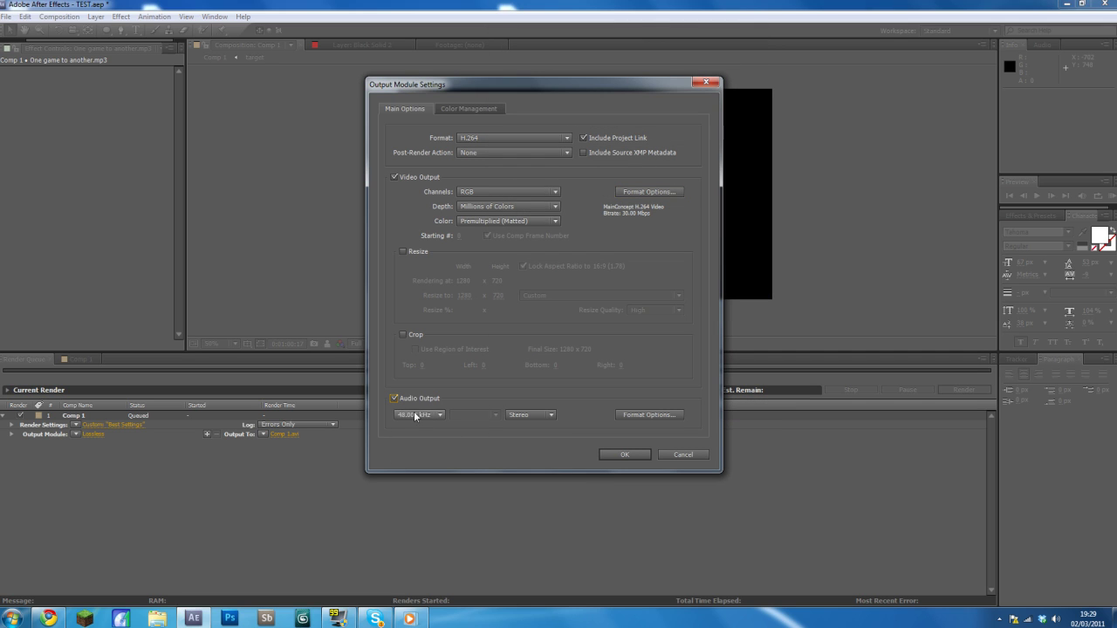
{"action": "left_click", "coordinate": [415, 415]}
{"action": "left_click", "coordinate": [462, 429]}
{"action": "left_click", "coordinate": [622, 455]}
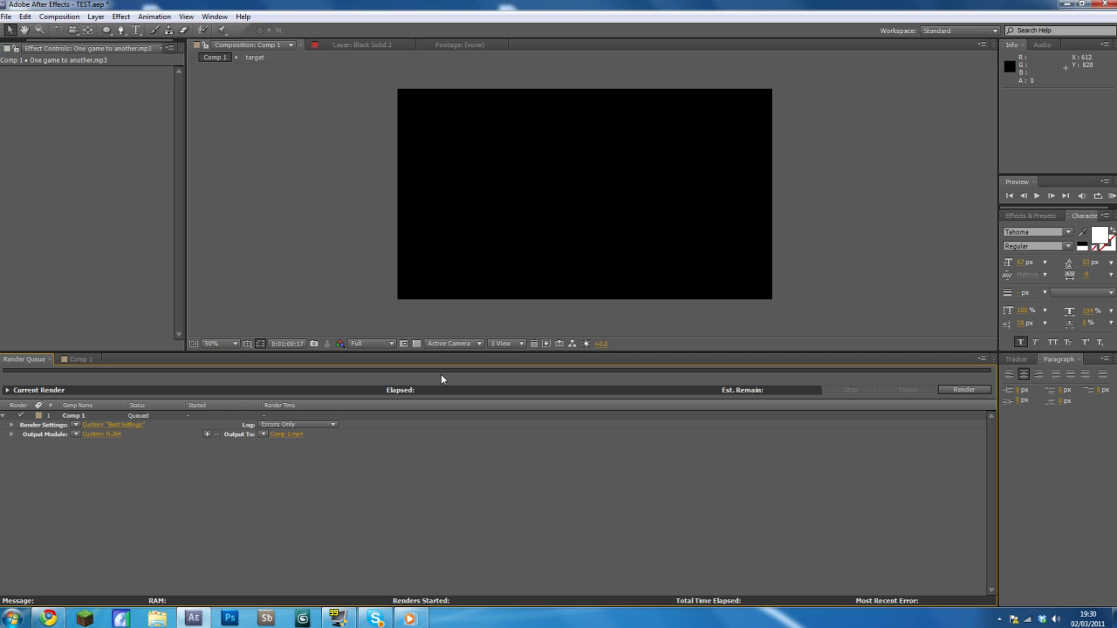
Save the output as test_test.mp4 on the Desktop and start rendering
{"action": "left_click", "coordinate": [292, 434]}
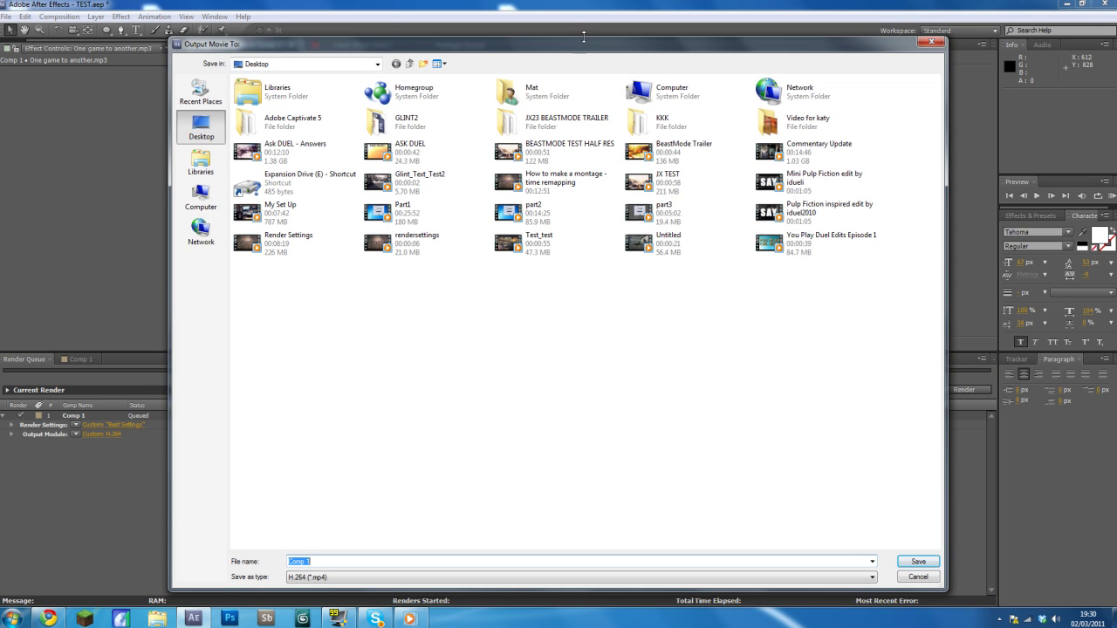
{"action": "mouse_move", "coordinate": [584, 36]}
{"action": "left_mouse_down"}
{"action": "mouse_move", "coordinate": [571, 142]}
{"action": "mouse_move", "coordinate": [543, 35]}
{"action": "left_mouse_up"}
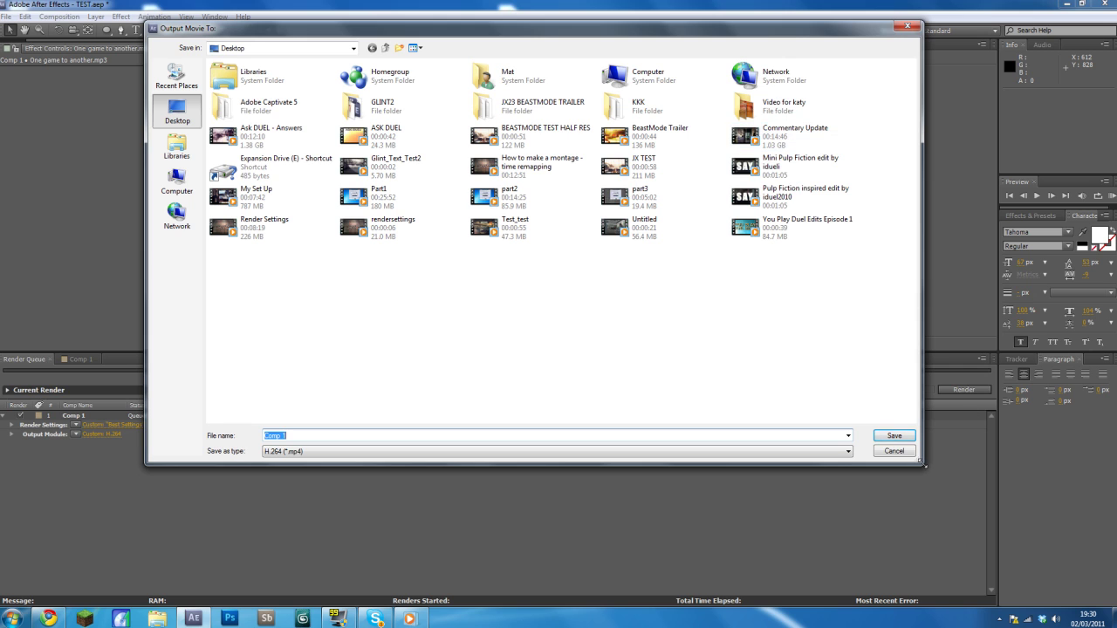
{"action": "left_click_drag", "start_coordinate": [923, 465], "coordinate": [835, 468]}
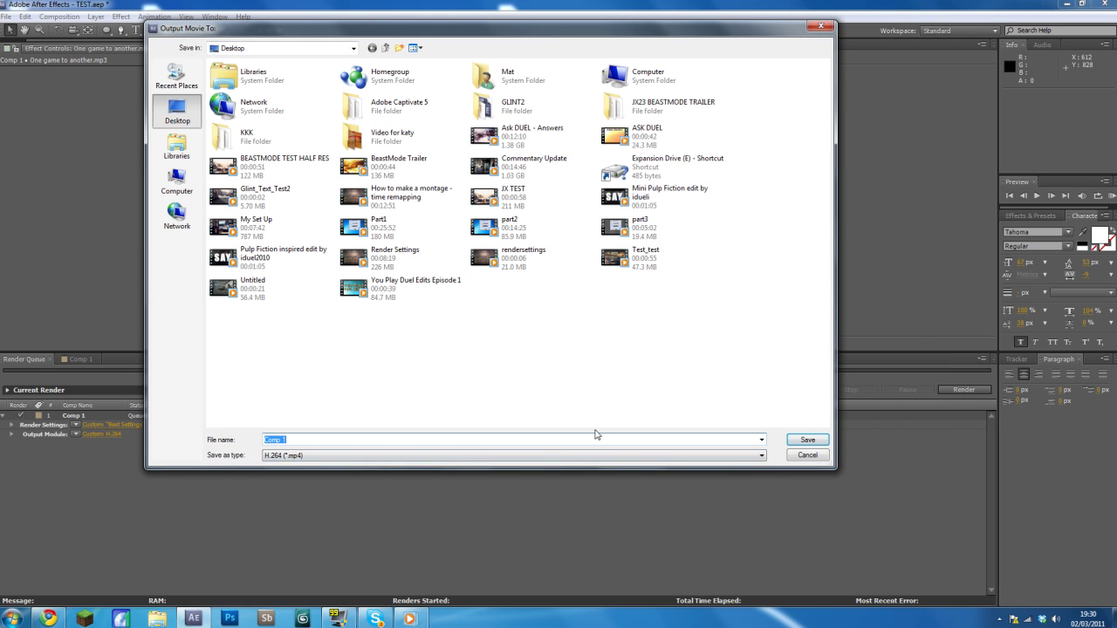
{"action": "type", "text": "test"}
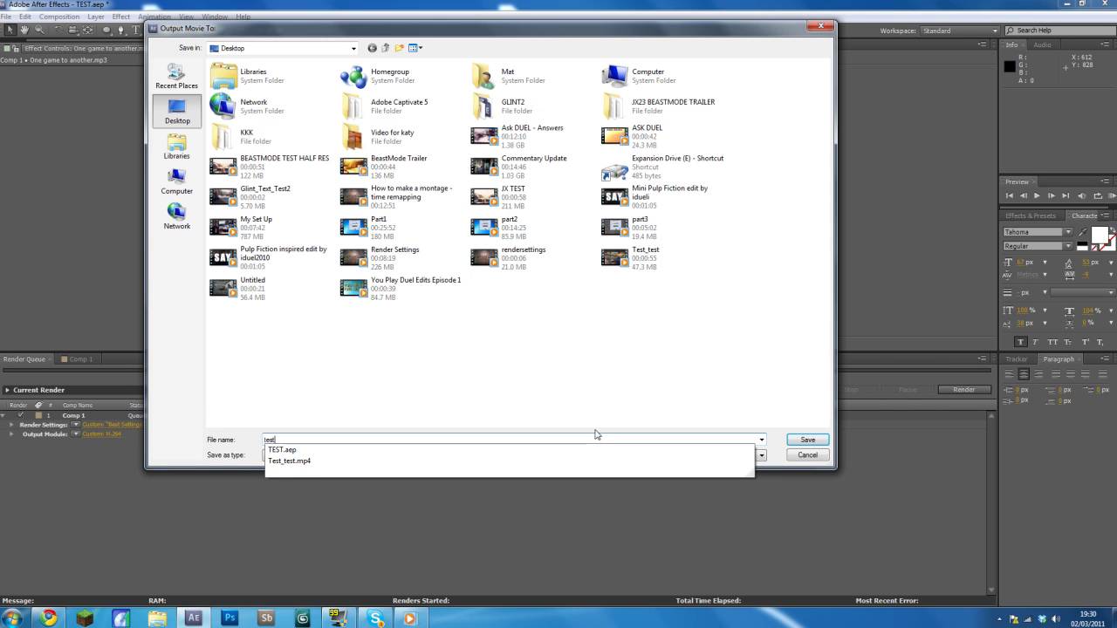
{"action": "type", "text": "t"}
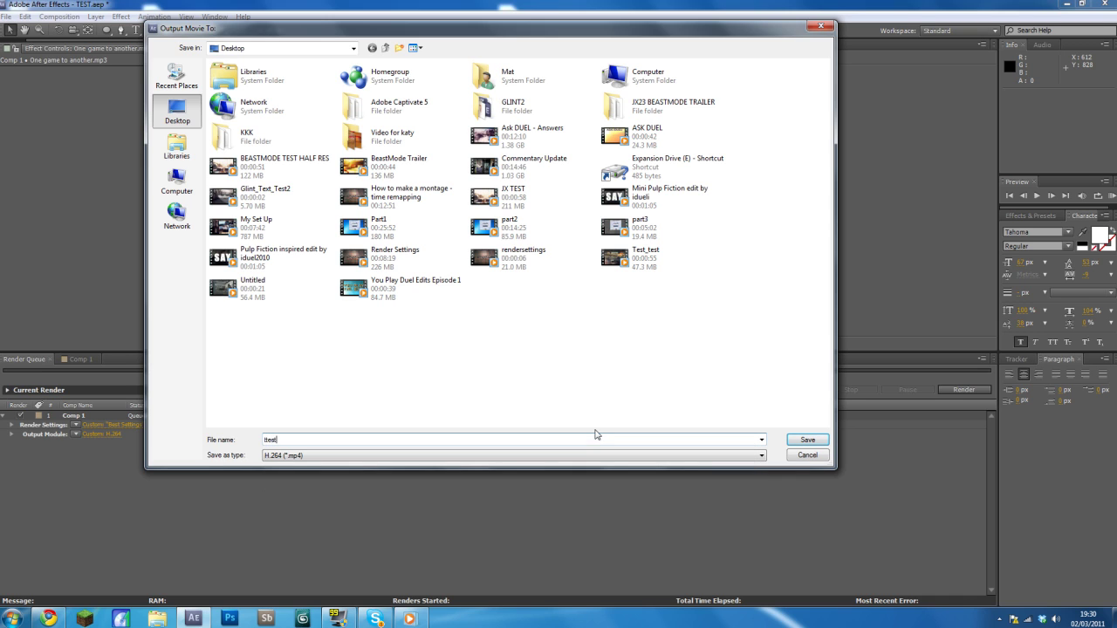
{"action": "type", "text": "_test"}
{"action": "left_click", "coordinate": [807, 440]}
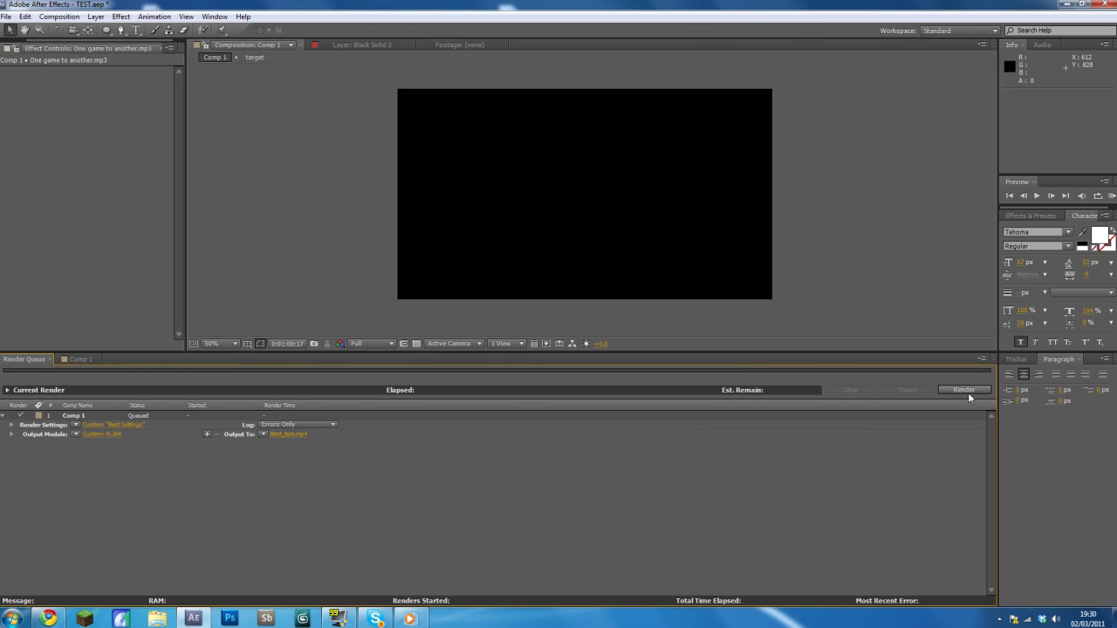
{"action": "left_click", "coordinate": [964, 390]}
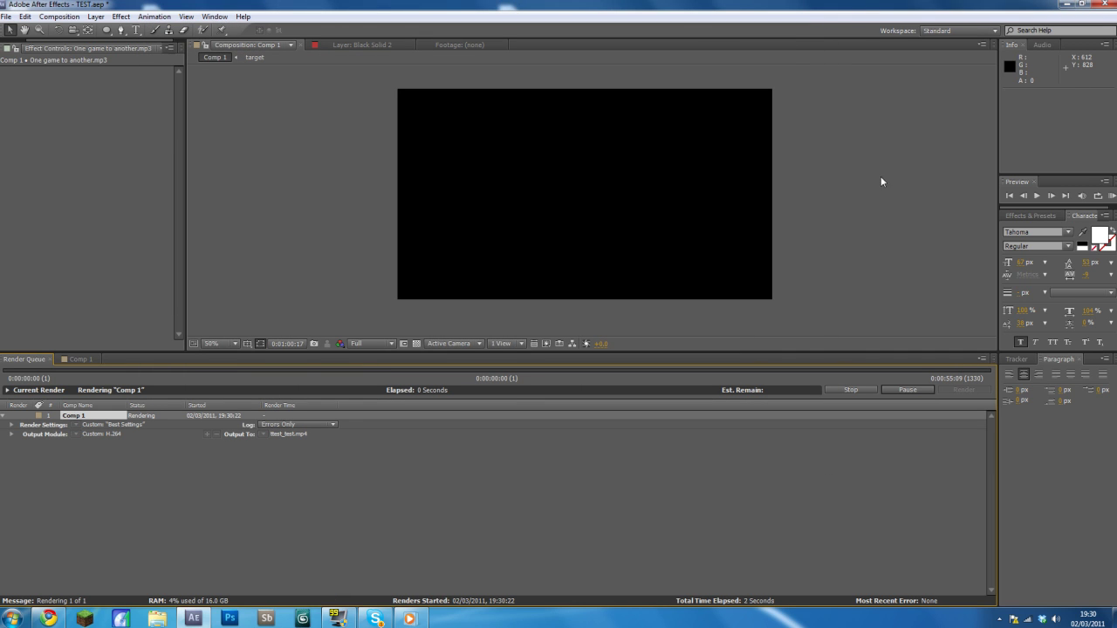